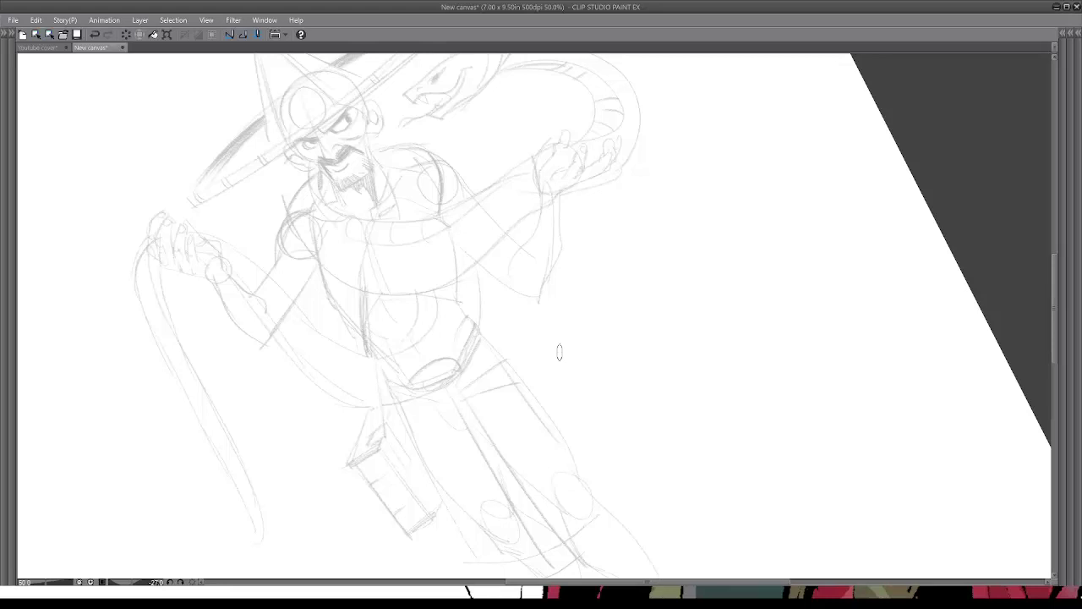
Scribble a shaded circle on the blank canvas beside the hatted figure, and undo its strokes
{"action": "left_click_drag", "start_coordinate": [466, 340], "coordinate": [570, 448]}
{"action": "mouse_move", "coordinate": [623, 388]}
{"action": "left_mouse_down"}
{"action": "mouse_move", "coordinate": [651, 400]}
{"action": "mouse_move", "coordinate": [648, 459]}
{"action": "left_mouse_up"}
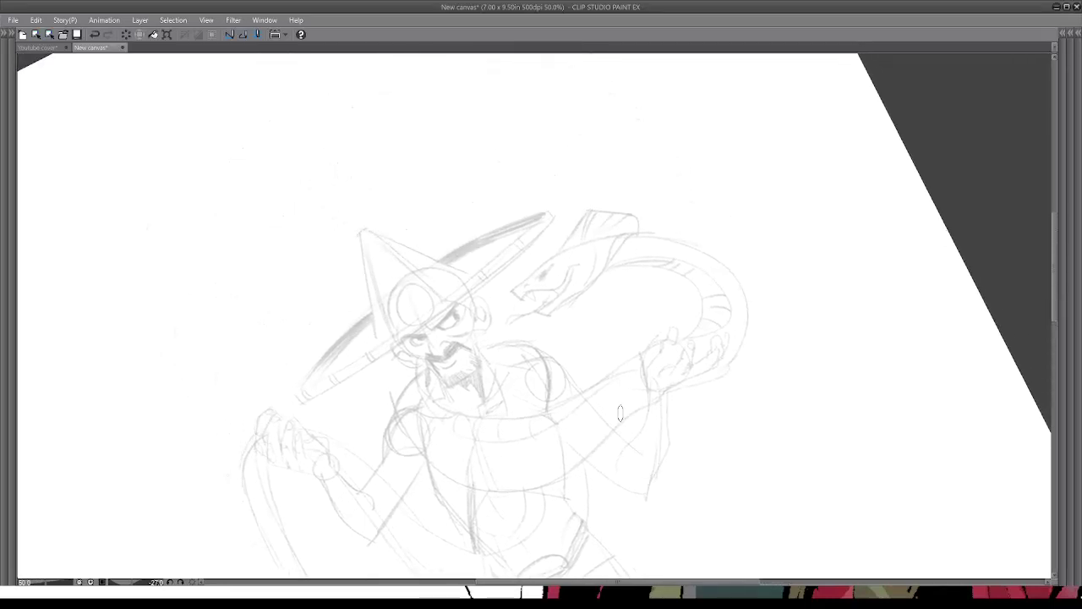
{"action": "left_click_drag", "start_coordinate": [347, 233], "coordinate": [440, 311]}
{"action": "mouse_move", "coordinate": [259, 208]}
{"action": "left_mouse_down"}
{"action": "mouse_move", "coordinate": [241, 255]}
{"action": "mouse_move", "coordinate": [252, 264]}
{"action": "mouse_move", "coordinate": [309, 254]}
{"action": "mouse_move", "coordinate": [271, 228]}
{"action": "mouse_move", "coordinate": [292, 269]}
{"action": "left_mouse_up"}
{"action": "left_click_drag", "start_coordinate": [360, 240], "coordinate": [298, 316]}
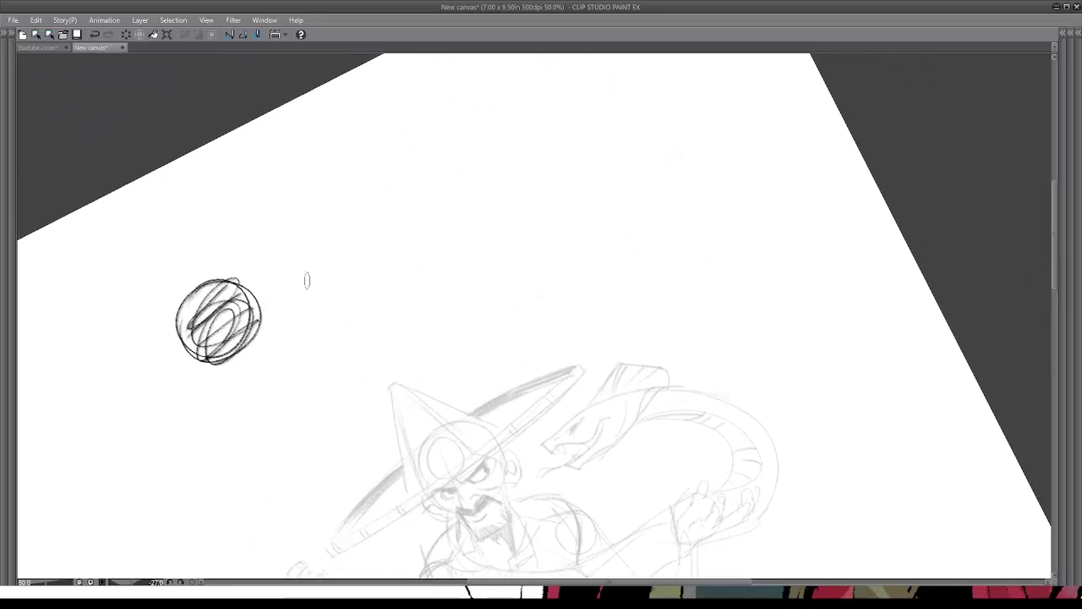
{"action": "key", "text": "ctrl+z"}
{"action": "key", "text": "ctrl+z"}
{"action": "key", "text": "ctrl+z"}
{"action": "key", "text": "ctrl+z"}
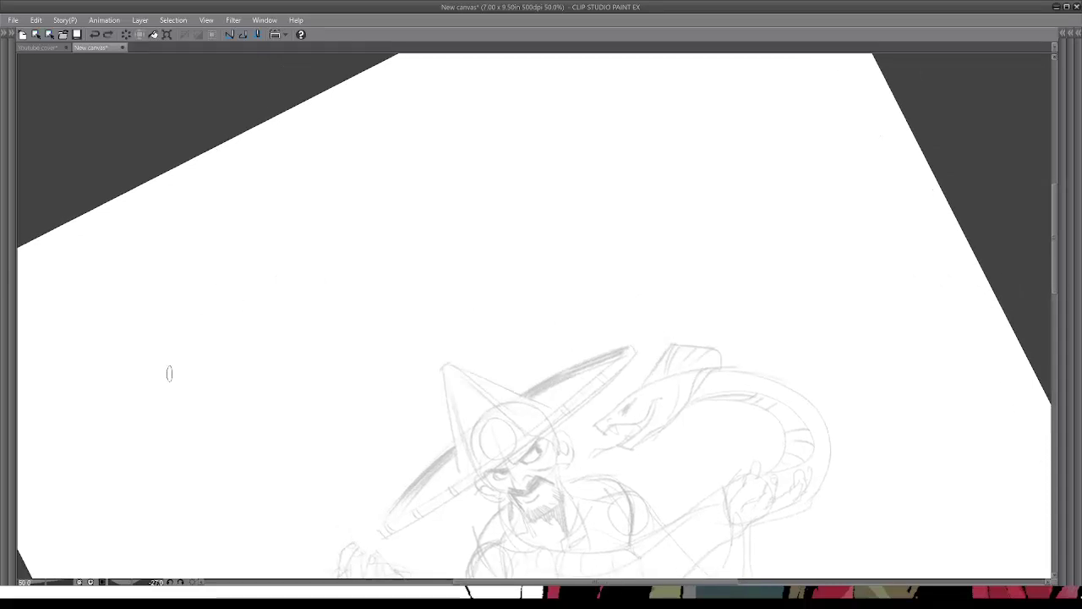
Sketch a path diagram above the figure: a stepped line to a circle, a glowing light bulb, a zigzag and a descending line
{"action": "mouse_move", "coordinate": [167, 373]}
{"action": "left_mouse_down"}
{"action": "mouse_move", "coordinate": [264, 317]}
{"action": "mouse_move", "coordinate": [236, 226]}
{"action": "mouse_move", "coordinate": [225, 241]}
{"action": "mouse_move", "coordinate": [244, 223]}
{"action": "mouse_move", "coordinate": [222, 168]}
{"action": "mouse_move", "coordinate": [232, 193]}
{"action": "mouse_move", "coordinate": [183, 169]}
{"action": "left_mouse_up"}
{"action": "mouse_move", "coordinate": [223, 193]}
{"action": "left_mouse_down"}
{"action": "mouse_move", "coordinate": [242, 227]}
{"action": "mouse_move", "coordinate": [342, 172]}
{"action": "left_mouse_up"}
{"action": "key", "text": "ctrl+z"}
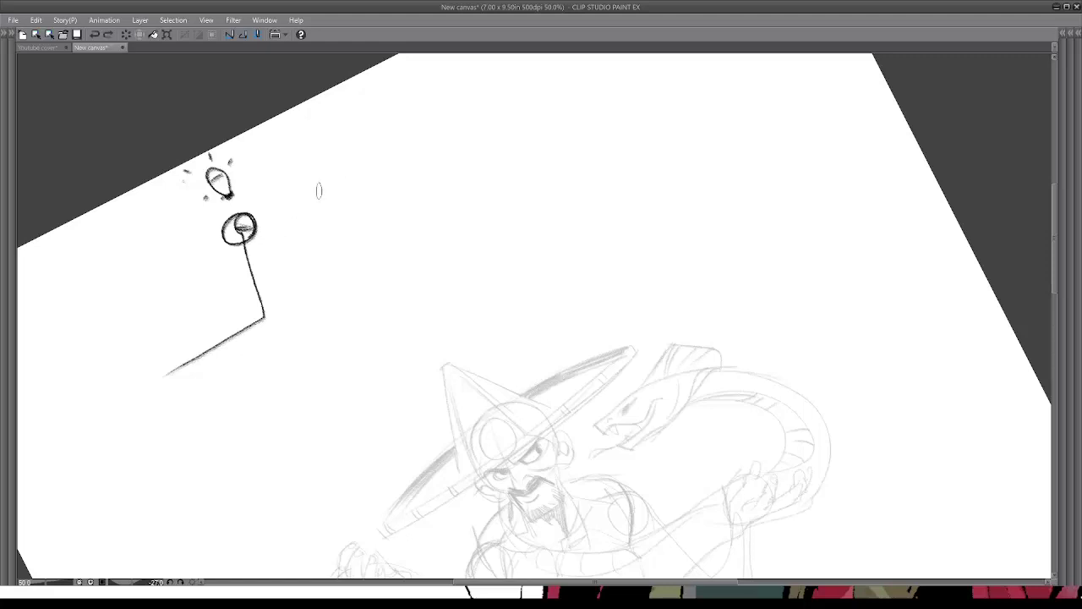
{"action": "mouse_move", "coordinate": [251, 229]}
{"action": "left_mouse_down"}
{"action": "mouse_move", "coordinate": [304, 186]}
{"action": "mouse_move", "coordinate": [379, 267]}
{"action": "left_mouse_up"}
{"action": "left_click_drag", "start_coordinate": [450, 295], "coordinate": [355, 425]}
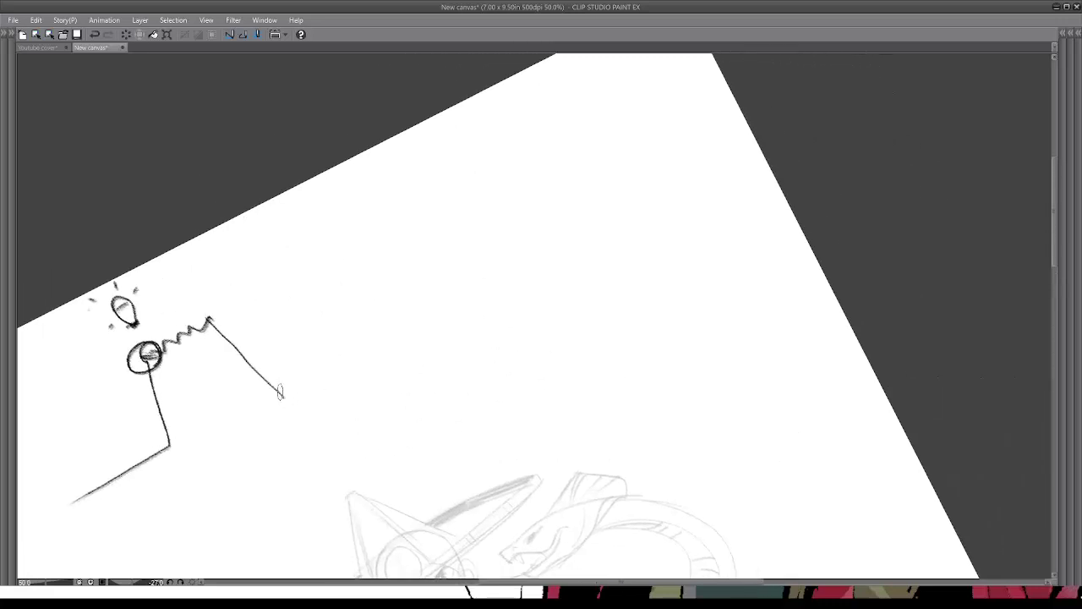
{"action": "mouse_move", "coordinate": [287, 409]}
{"action": "left_mouse_down"}
{"action": "mouse_move", "coordinate": [278, 403]}
{"action": "mouse_move", "coordinate": [305, 362]}
{"action": "left_mouse_up"}
{"action": "key", "text": "ctrl+z"}
{"action": "mouse_move", "coordinate": [302, 370]}
{"action": "left_mouse_down"}
{"action": "mouse_move", "coordinate": [360, 361]}
{"action": "mouse_move", "coordinate": [347, 331]}
{"action": "left_mouse_up"}
{"action": "left_click_drag", "start_coordinate": [341, 368], "coordinate": [430, 309]}
{"action": "key", "text": "ctrl+z"}
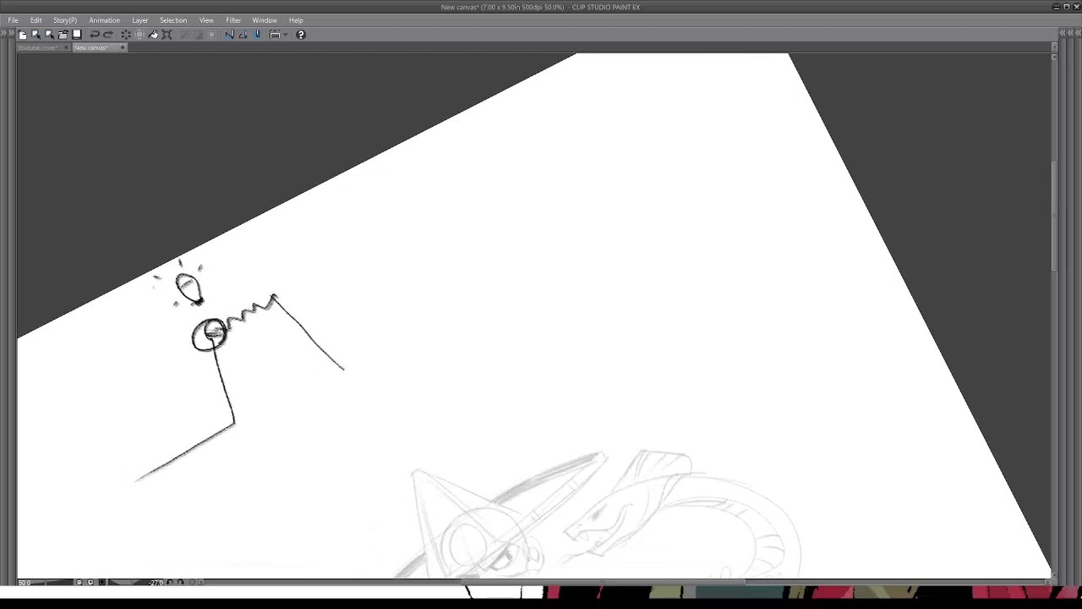
{"action": "left_click_drag", "start_coordinate": [341, 369], "coordinate": [592, 237]}
{"action": "key", "text": "ctrl+z"}
{"action": "left_click_drag", "start_coordinate": [341, 367], "coordinate": [551, 245]}
{"action": "key", "text": "ctrl+z"}
{"action": "left_click_drag", "start_coordinate": [413, 279], "coordinate": [423, 276]}
{"action": "mouse_move", "coordinate": [530, 107]}
{"action": "left_mouse_down"}
{"action": "mouse_move", "coordinate": [623, 181]}
{"action": "mouse_move", "coordinate": [546, 107]}
{"action": "left_mouse_up"}
{"action": "key", "text": "ctrl+z"}
{"action": "key", "text": "ctrl+z"}
Sketch a small circle, a large dome shape with a narrow strip along its edge, and a round head above the dome
{"action": "mouse_move", "coordinate": [435, 359]}
{"action": "left_mouse_down"}
{"action": "mouse_move", "coordinate": [492, 370]}
{"action": "mouse_move", "coordinate": [436, 364]}
{"action": "left_mouse_up"}
{"action": "mouse_move", "coordinate": [506, 364]}
{"action": "left_mouse_down"}
{"action": "mouse_move", "coordinate": [501, 206]}
{"action": "mouse_move", "coordinate": [606, 335]}
{"action": "mouse_move", "coordinate": [513, 364]}
{"action": "left_mouse_up"}
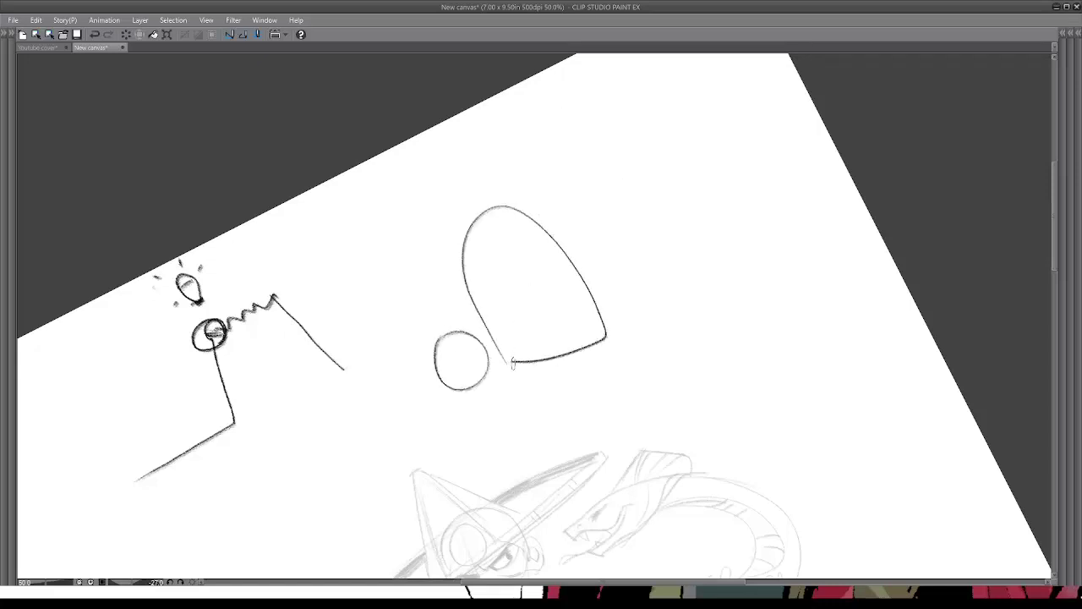
{"action": "mouse_move", "coordinate": [458, 390]}
{"action": "left_mouse_down"}
{"action": "mouse_move", "coordinate": [363, 429]}
{"action": "mouse_move", "coordinate": [481, 346]}
{"action": "left_mouse_up"}
{"action": "key", "text": "ctrl+z"}
{"action": "key", "text": "ctrl+z"}
{"action": "mouse_move", "coordinate": [396, 398]}
{"action": "left_mouse_down"}
{"action": "mouse_move", "coordinate": [490, 342]}
{"action": "mouse_move", "coordinate": [499, 365]}
{"action": "mouse_move", "coordinate": [475, 322]}
{"action": "mouse_move", "coordinate": [497, 362]}
{"action": "left_mouse_up"}
{"action": "key", "text": "ctrl+z"}
{"action": "left_click_drag", "start_coordinate": [471, 288], "coordinate": [475, 298]}
{"action": "mouse_move", "coordinate": [453, 142]}
{"action": "left_mouse_down"}
{"action": "mouse_move", "coordinate": [496, 144]}
{"action": "mouse_move", "coordinate": [453, 141]}
{"action": "left_mouse_up"}
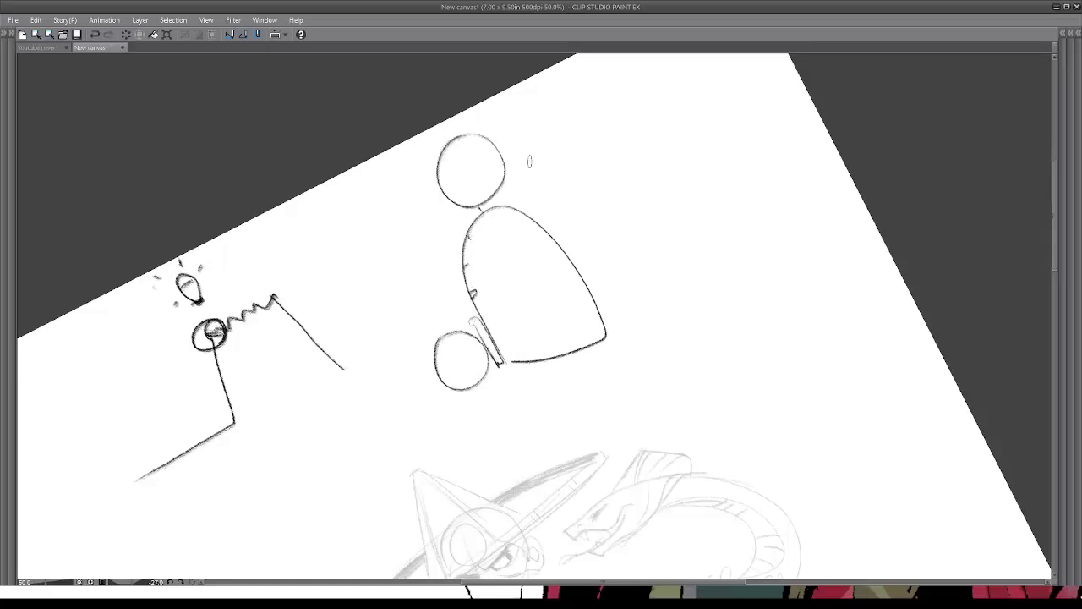
Undo the round head and the marks on the dome, and erase the remaining dome and circle sketch
{"action": "left_click_drag", "start_coordinate": [610, 119], "coordinate": [747, 54]}
{"action": "mouse_move", "coordinate": [596, 140]}
{"action": "left_mouse_down"}
{"action": "mouse_move", "coordinate": [572, 278]}
{"action": "mouse_move", "coordinate": [626, 328]}
{"action": "left_mouse_up"}
{"action": "key", "text": "ctrl+z"}
{"action": "key", "text": "ctrl+z"}
{"action": "key", "text": "ctrl+z"}
{"action": "key", "text": "ctrl+z"}
{"action": "key", "text": "ctrl+z"}
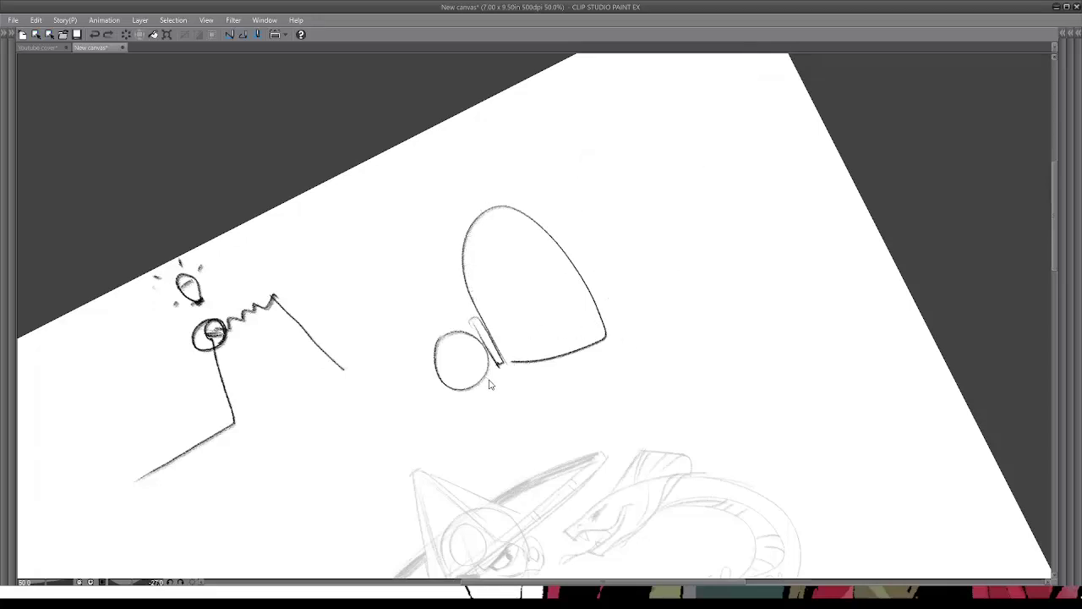
{"action": "key", "text": "e"}
{"action": "mouse_move", "coordinate": [585, 335]}
{"action": "left_mouse_down"}
{"action": "mouse_move", "coordinate": [515, 356]}
{"action": "mouse_move", "coordinate": [614, 338]}
{"action": "mouse_move", "coordinate": [529, 356]}
{"action": "mouse_move", "coordinate": [582, 249]}
{"action": "mouse_move", "coordinate": [538, 203]}
{"action": "mouse_move", "coordinate": [572, 191]}
{"action": "mouse_move", "coordinate": [639, 295]}
{"action": "mouse_move", "coordinate": [524, 269]}
{"action": "left_mouse_up"}
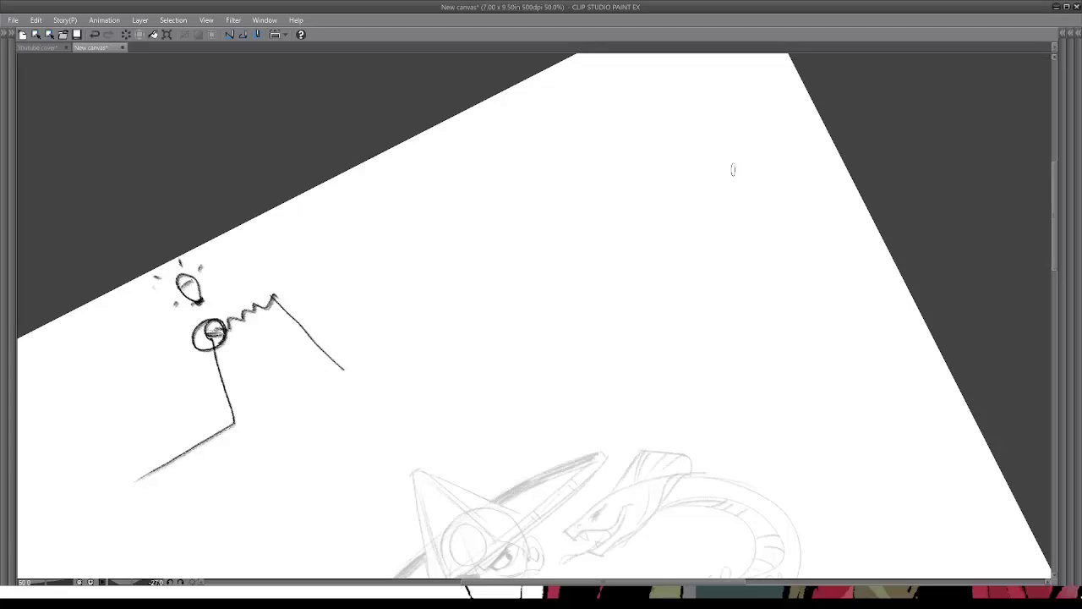
Draw a long straight arrow with a filled head from the zigzag along the canvas edge, and darken the zigzag's beginning
{"action": "left_click_drag", "start_coordinate": [312, 374], "coordinate": [381, 338]}
{"action": "left_click_drag", "start_coordinate": [343, 259], "coordinate": [497, 184]}
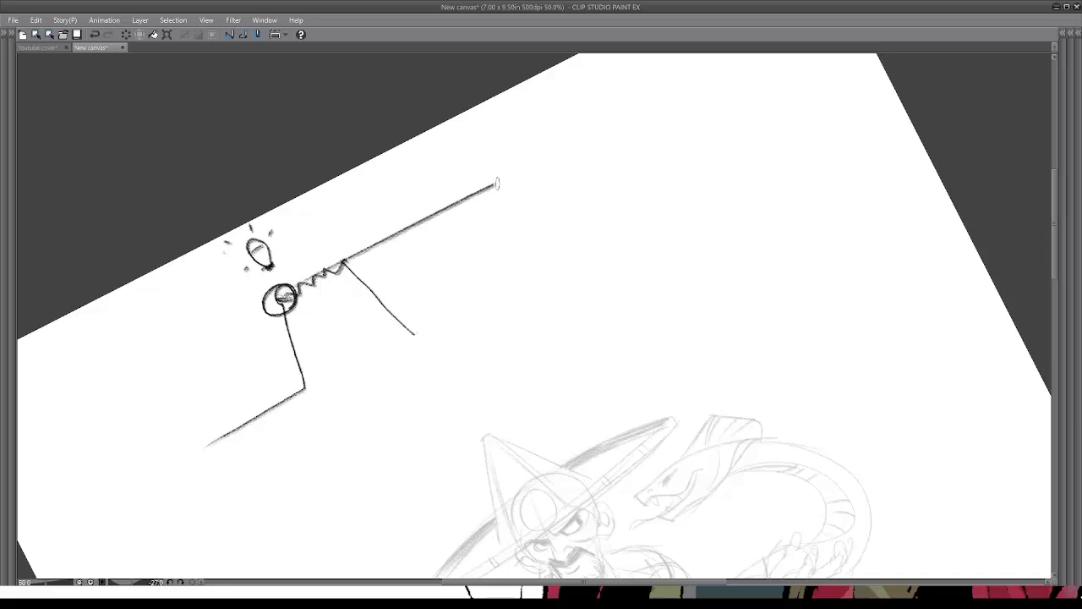
{"action": "key", "text": "ctrl+z"}
{"action": "left_click_drag", "start_coordinate": [403, 267], "coordinate": [336, 324]}
{"action": "mouse_move", "coordinate": [227, 348]}
{"action": "left_mouse_down"}
{"action": "mouse_move", "coordinate": [677, 112]}
{"action": "mouse_move", "coordinate": [656, 105]}
{"action": "mouse_move", "coordinate": [669, 124]}
{"action": "left_mouse_up"}
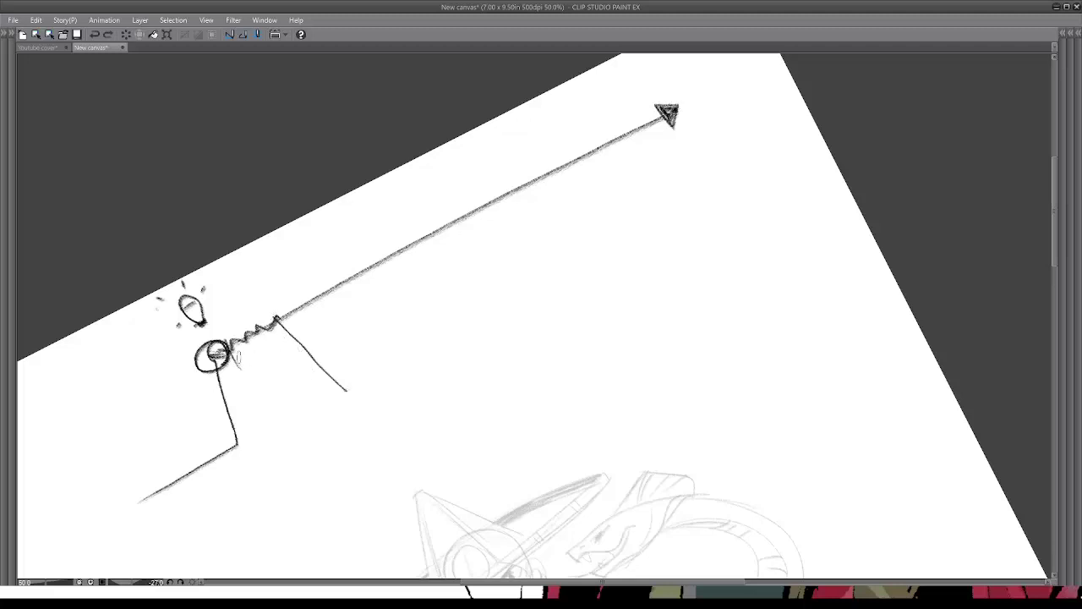
{"action": "left_click_drag", "start_coordinate": [238, 356], "coordinate": [243, 346]}
Draw a ringed circle above the zigzag with an arrow pointing down from it, and undo the bowl shape at its tip
{"action": "mouse_move", "coordinate": [224, 308]}
{"action": "left_mouse_down"}
{"action": "mouse_move", "coordinate": [230, 269]}
{"action": "mouse_move", "coordinate": [253, 294]}
{"action": "mouse_move", "coordinate": [311, 437]}
{"action": "mouse_move", "coordinate": [288, 442]}
{"action": "mouse_move", "coordinate": [319, 413]}
{"action": "mouse_move", "coordinate": [282, 439]}
{"action": "mouse_move", "coordinate": [338, 419]}
{"action": "left_mouse_up"}
{"action": "scroll", "coordinate": [355, 449], "scroll_direction": "down", "scroll_amount": 2}
{"action": "left_click_drag", "start_coordinate": [254, 278], "coordinate": [318, 443]}
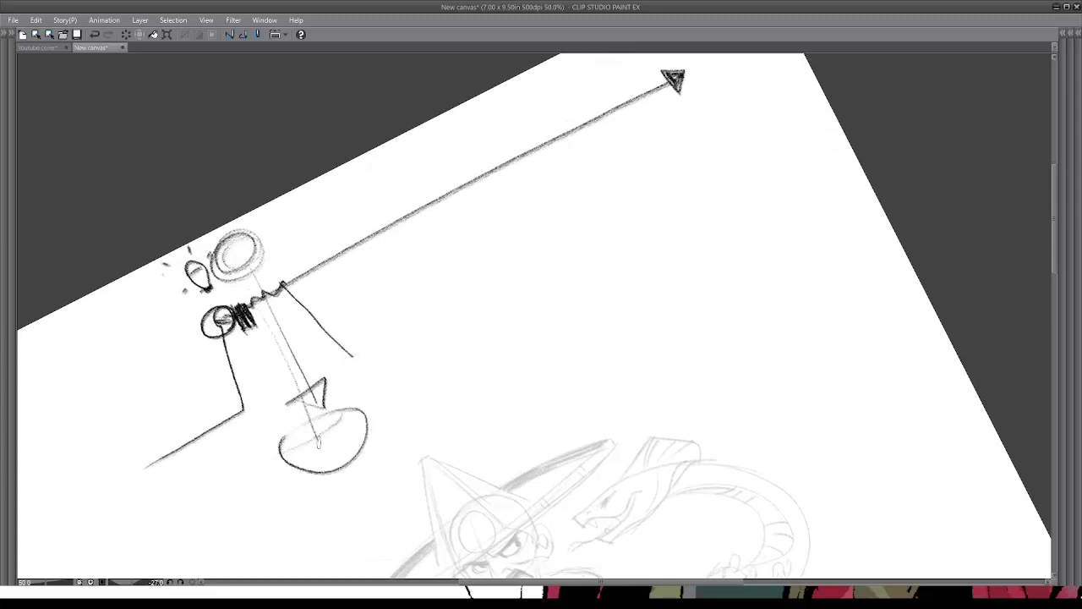
{"action": "key", "text": "ctrl+z"}
{"action": "key", "text": "ctrl+z"}
{"action": "key", "text": "ctrl+z"}
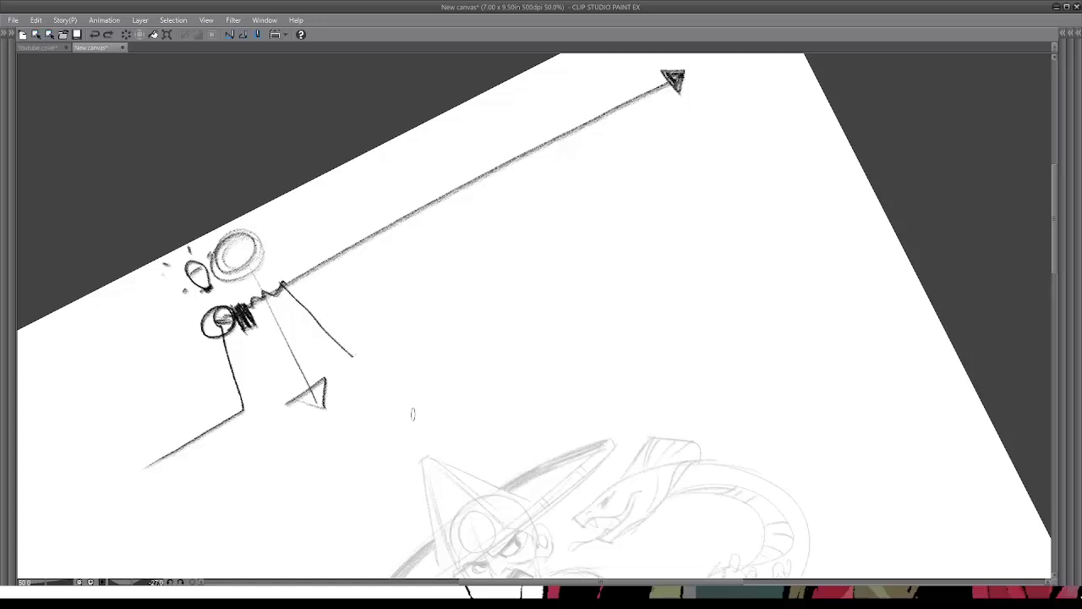
Undo the extra strokes beside the down arrow and erase the whole path diagram above the figure
{"action": "mouse_move", "coordinate": [425, 397]}
{"action": "left_mouse_down"}
{"action": "mouse_move", "coordinate": [362, 339]}
{"action": "mouse_move", "coordinate": [343, 358]}
{"action": "mouse_move", "coordinate": [364, 372]}
{"action": "left_mouse_up"}
{"action": "key", "text": "ctrl+z"}
{"action": "key", "text": "ctrl+z"}
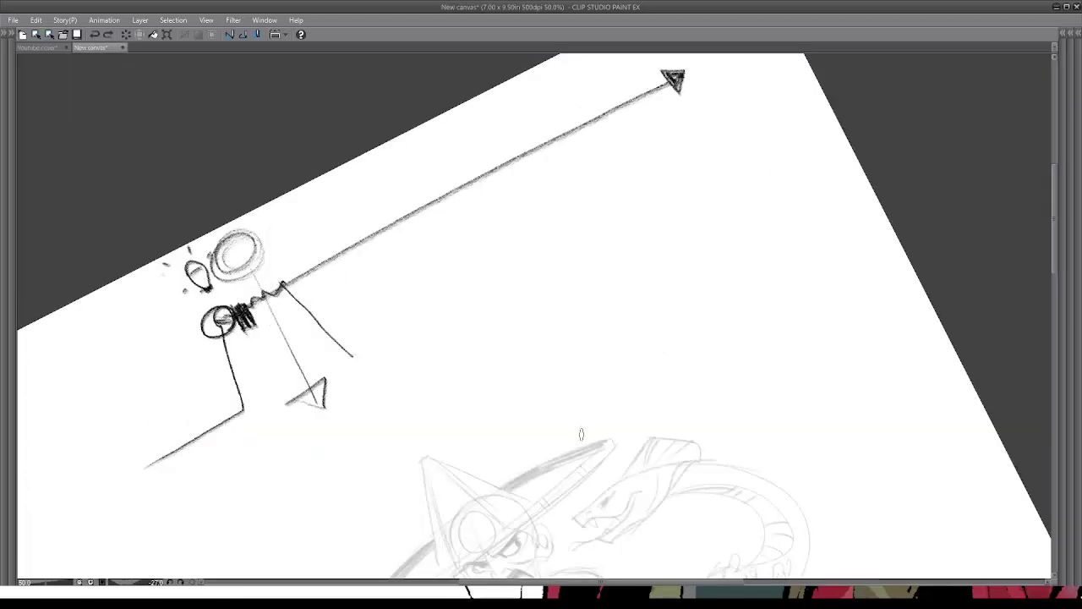
{"action": "left_click_drag", "start_coordinate": [581, 434], "coordinate": [573, 406]}
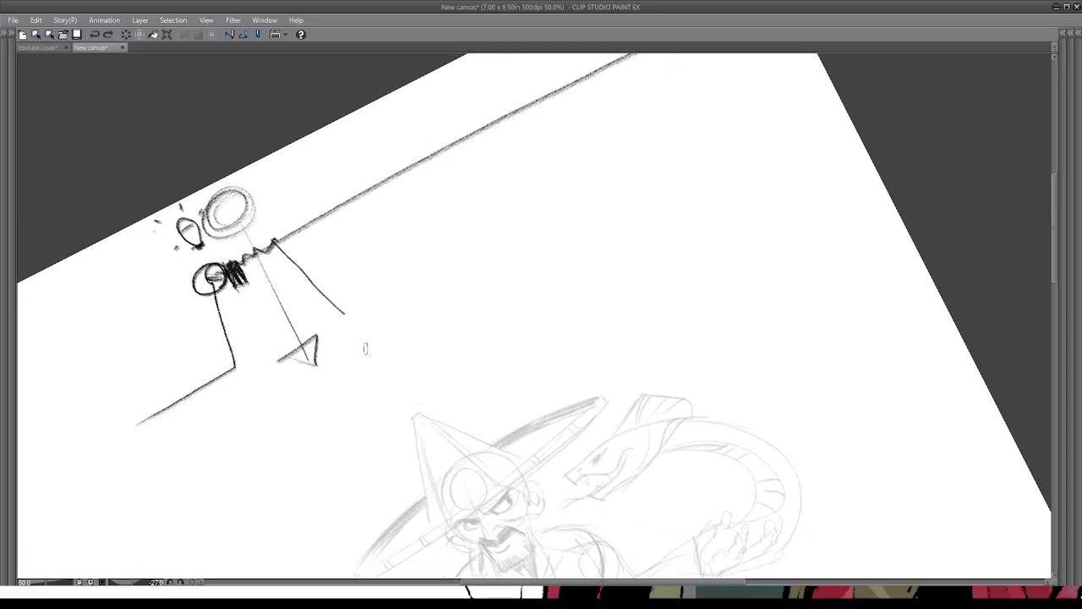
{"action": "mouse_move", "coordinate": [302, 382]}
{"action": "left_mouse_down"}
{"action": "mouse_move", "coordinate": [344, 297]}
{"action": "mouse_move", "coordinate": [112, 411]}
{"action": "mouse_move", "coordinate": [115, 344]}
{"action": "mouse_move", "coordinate": [174, 247]}
{"action": "mouse_move", "coordinate": [323, 187]}
{"action": "mouse_move", "coordinate": [341, 275]}
{"action": "left_mouse_up"}
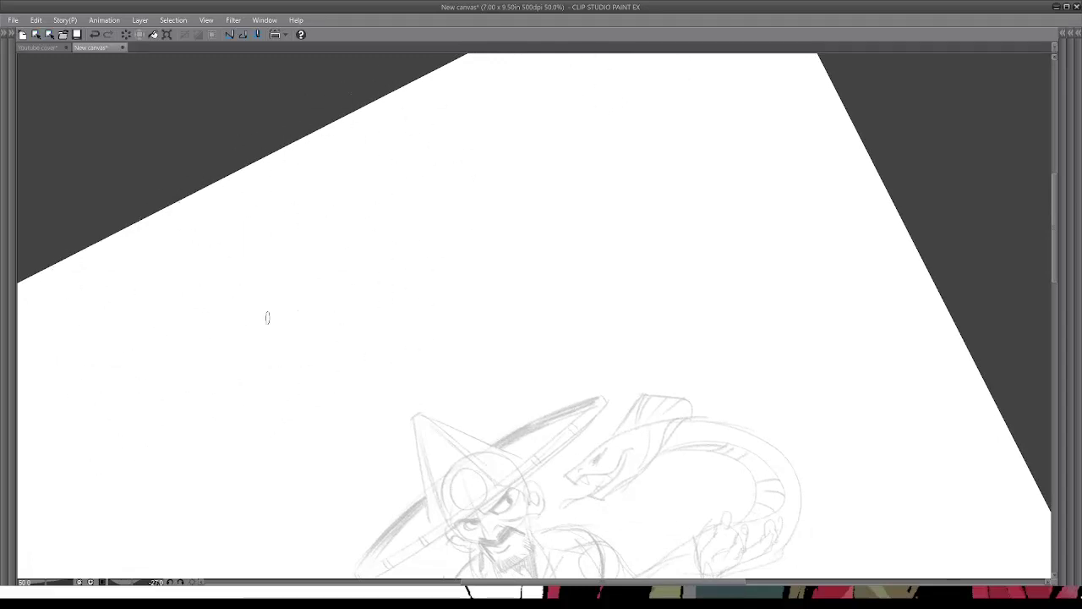
{"action": "left_click_drag", "start_coordinate": [350, 365], "coordinate": [387, 362]}
{"action": "mouse_move", "coordinate": [258, 262]}
{"action": "left_mouse_down"}
{"action": "mouse_move", "coordinate": [280, 313]}
{"action": "mouse_move", "coordinate": [302, 283]}
{"action": "left_mouse_up"}
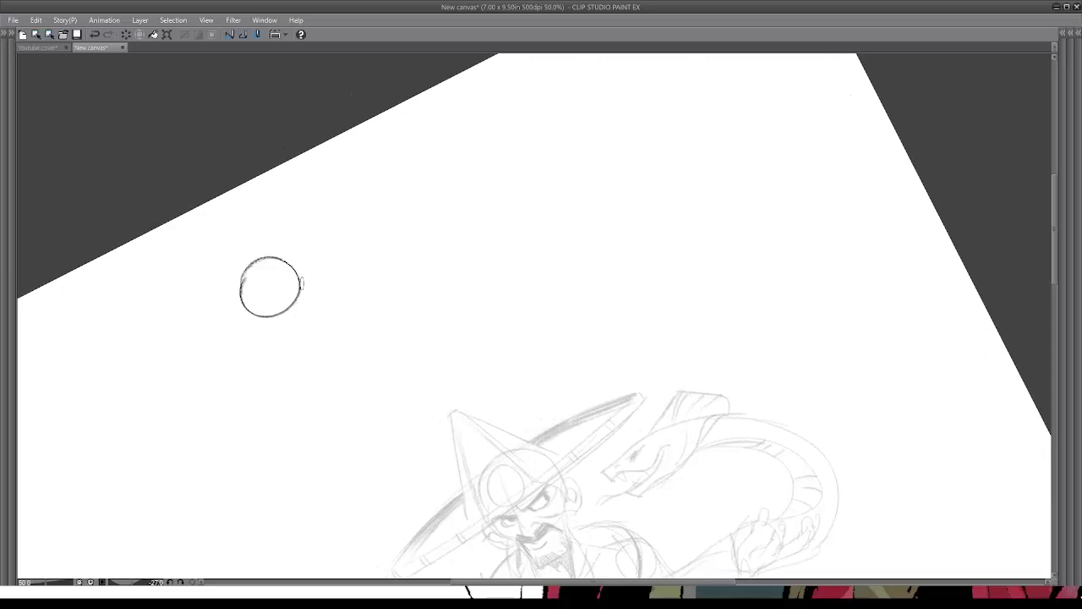
{"action": "key", "text": "ctrl+z"}
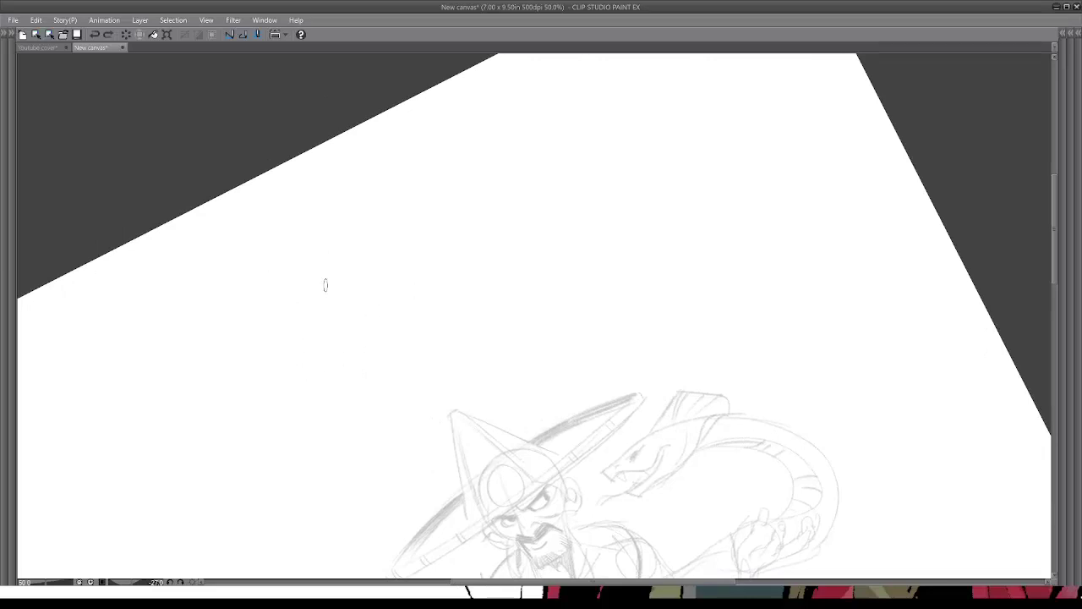
{"action": "mouse_move", "coordinate": [257, 323]}
{"action": "left_mouse_down"}
{"action": "mouse_move", "coordinate": [281, 311]}
{"action": "mouse_move", "coordinate": [303, 318]}
{"action": "mouse_move", "coordinate": [349, 276]}
{"action": "mouse_move", "coordinate": [367, 287]}
{"action": "mouse_move", "coordinate": [379, 265]}
{"action": "mouse_move", "coordinate": [343, 298]}
{"action": "left_mouse_up"}
{"action": "key", "text": "ctrl+z"}
{"action": "key", "text": "ctrl+z"}
{"action": "key", "text": "ctrl+z"}
{"action": "key", "text": "ctrl+z"}
{"action": "key", "text": "ctrl+z"}
{"action": "key", "text": "ctrl+z"}
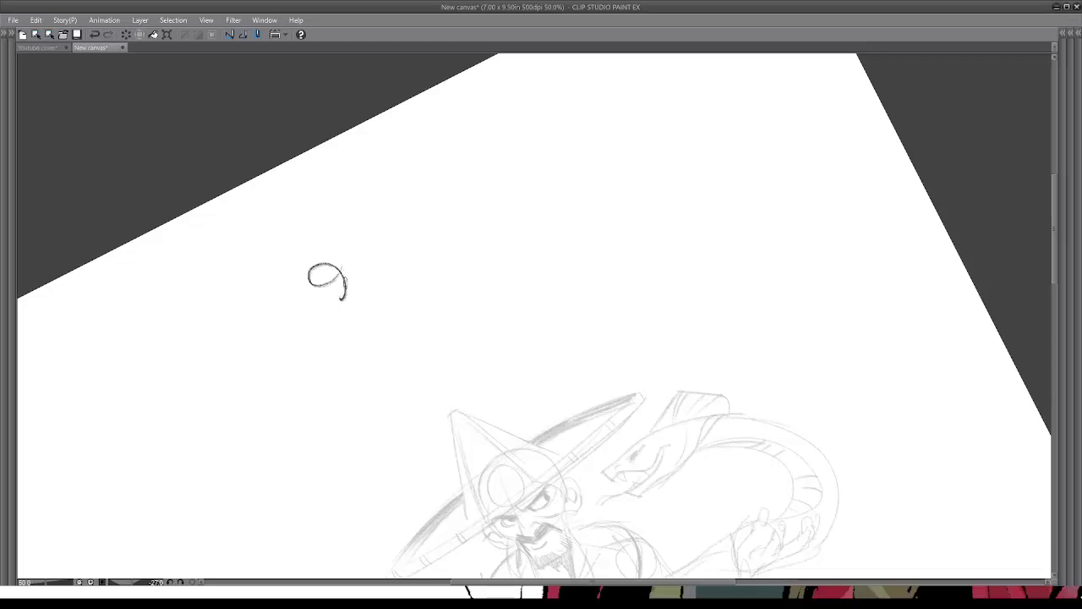
{"action": "key", "text": "ctrl+z"}
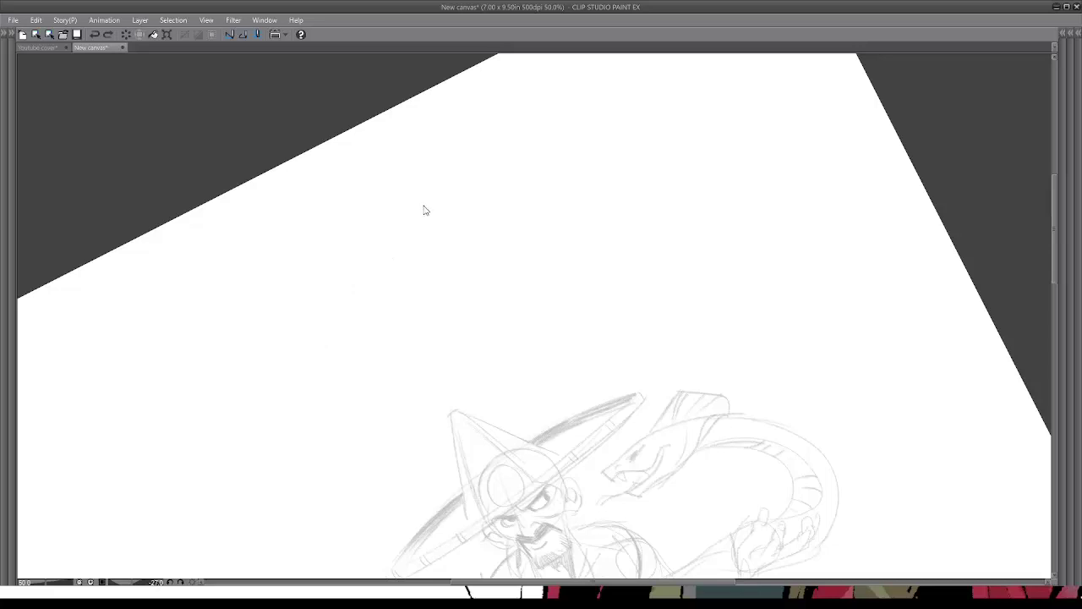
Handwrite "2-2" on the blank area above the figure, erase it, and return to the drawing tool
{"action": "left_click_drag", "start_coordinate": [300, 303], "coordinate": [351, 269]}
{"action": "key", "text": "ctrl+z"}
{"action": "mouse_move", "coordinate": [313, 341]}
{"action": "left_mouse_down"}
{"action": "mouse_move", "coordinate": [355, 259]}
{"action": "mouse_move", "coordinate": [378, 247]}
{"action": "mouse_move", "coordinate": [382, 302]}
{"action": "left_mouse_up"}
{"action": "key", "text": "ctrl+z"}
{"action": "mouse_move", "coordinate": [310, 254]}
{"action": "left_mouse_down"}
{"action": "mouse_move", "coordinate": [327, 281]}
{"action": "mouse_move", "coordinate": [406, 260]}
{"action": "left_mouse_up"}
{"action": "key", "text": "ctrl+z"}
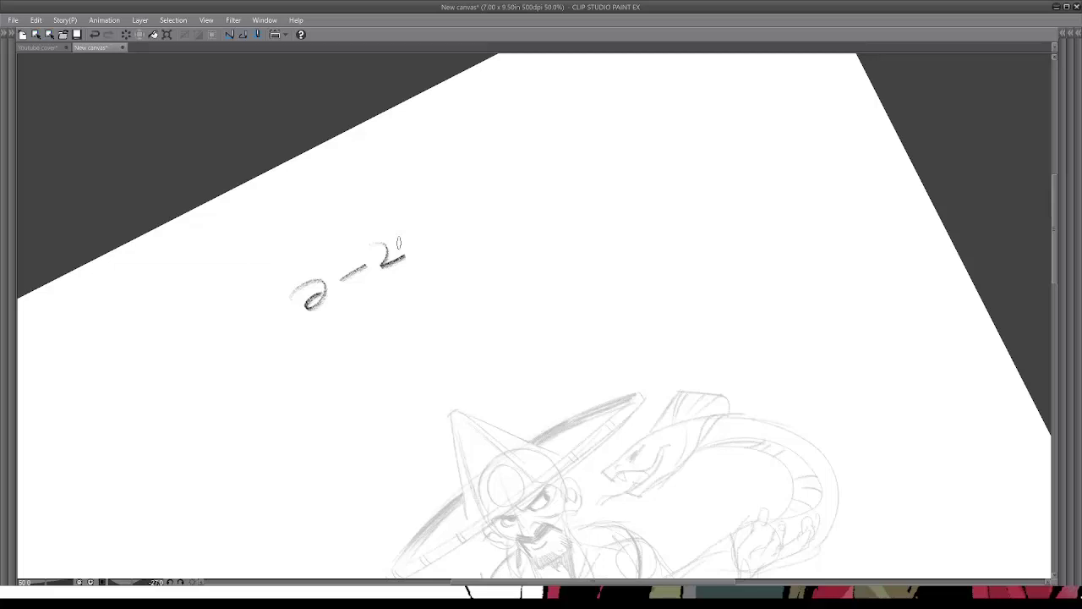
{"action": "key", "text": "e"}
{"action": "left_click_drag", "start_coordinate": [423, 254], "coordinate": [461, 210]}
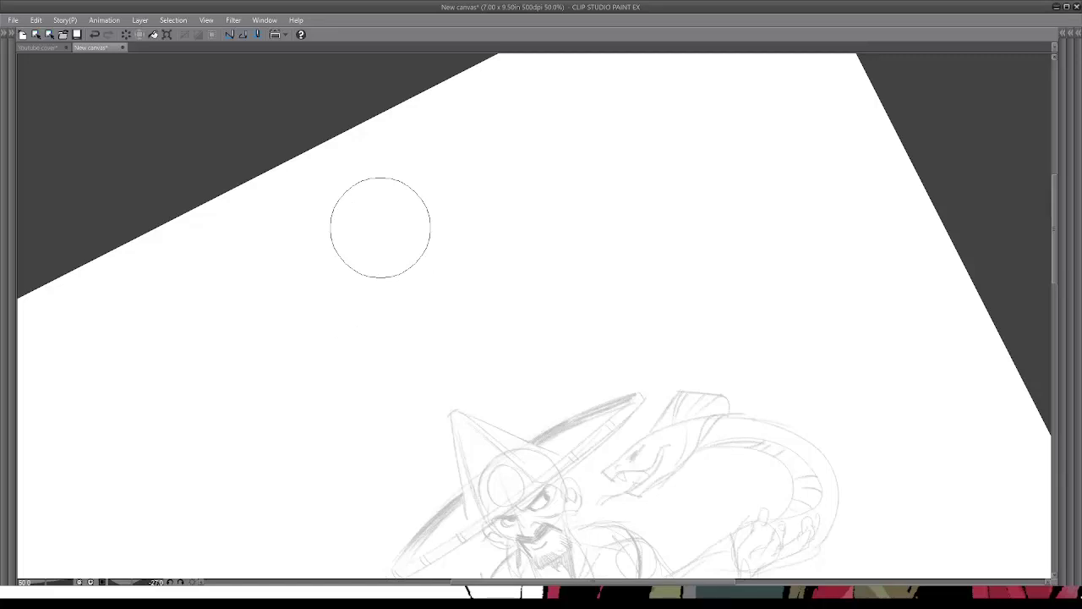
{"action": "key", "text": "p"}
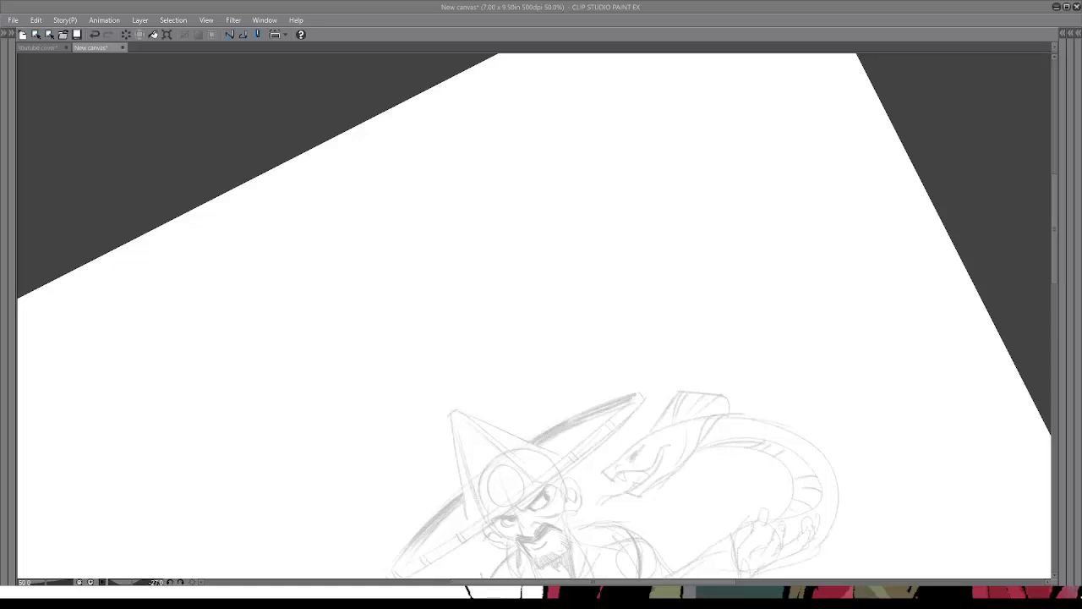
Handwrite "FAILURE" above the figure and enclose the word in a rounded capsule outline
{"action": "left_click_drag", "start_coordinate": [683, 404], "coordinate": [701, 386]}
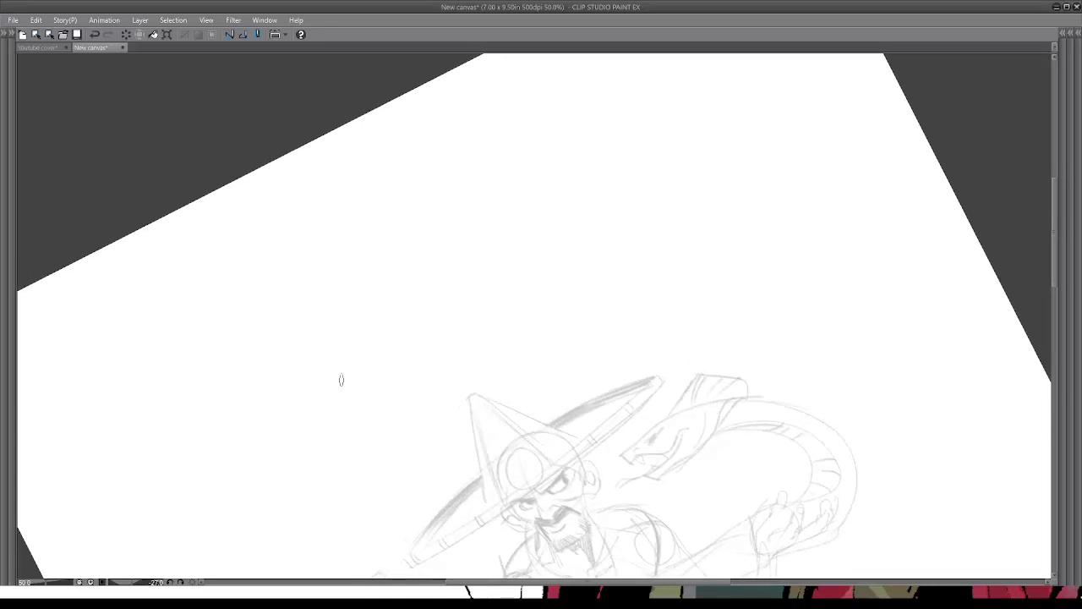
{"action": "mouse_move", "coordinate": [292, 273]}
{"action": "left_mouse_down"}
{"action": "mouse_move", "coordinate": [314, 304]}
{"action": "mouse_move", "coordinate": [336, 294]}
{"action": "mouse_move", "coordinate": [344, 255]}
{"action": "mouse_move", "coordinate": [372, 253]}
{"action": "mouse_move", "coordinate": [406, 221]}
{"action": "mouse_move", "coordinate": [418, 230]}
{"action": "left_mouse_up"}
{"action": "mouse_move", "coordinate": [279, 264]}
{"action": "left_mouse_down"}
{"action": "mouse_move", "coordinate": [409, 190]}
{"action": "mouse_move", "coordinate": [405, 253]}
{"action": "mouse_move", "coordinate": [291, 319]}
{"action": "mouse_move", "coordinate": [281, 266]}
{"action": "left_mouse_up"}
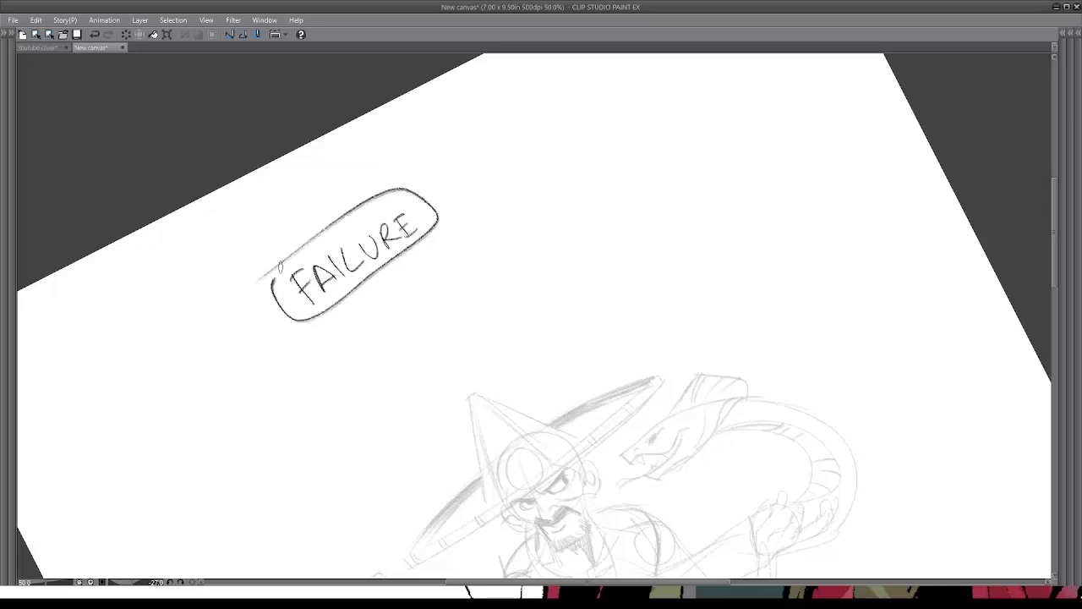
Draw a closing line and a large arrowhead on the end of the FAILURE capsule, pointing up along the canvas edge
{"action": "left_click_drag", "start_coordinate": [496, 247], "coordinate": [435, 302]}
{"action": "left_click_drag", "start_coordinate": [369, 250], "coordinate": [373, 286]}
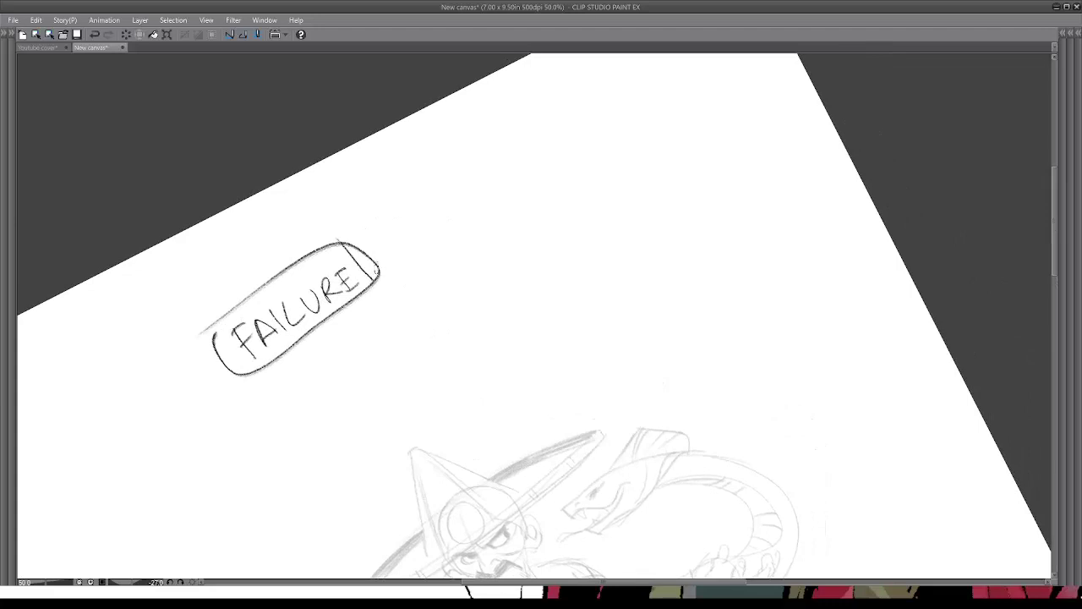
{"action": "mouse_move", "coordinate": [337, 242]}
{"action": "left_mouse_down"}
{"action": "mouse_move", "coordinate": [335, 216]}
{"action": "mouse_move", "coordinate": [417, 241]}
{"action": "mouse_move", "coordinate": [399, 277]}
{"action": "mouse_move", "coordinate": [362, 296]}
{"action": "left_mouse_up"}
{"action": "key", "text": "ctrl+z"}
{"action": "mouse_move", "coordinate": [338, 236]}
{"action": "left_mouse_down"}
{"action": "mouse_move", "coordinate": [414, 236]}
{"action": "mouse_move", "coordinate": [400, 303]}
{"action": "mouse_move", "coordinate": [372, 285]}
{"action": "left_mouse_up"}
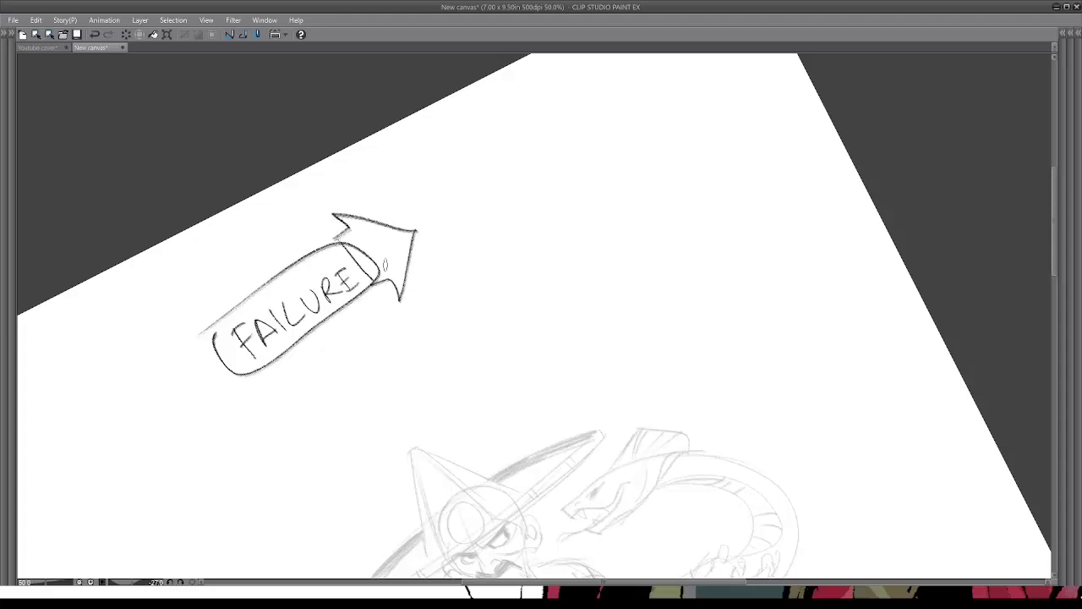
Erase the FAILURE arrow completely and return to the drawing tool
{"action": "key", "text": "e"}
{"action": "mouse_move", "coordinate": [435, 254]}
{"action": "left_mouse_down"}
{"action": "mouse_move", "coordinate": [205, 360]}
{"action": "mouse_move", "coordinate": [420, 202]}
{"action": "mouse_move", "coordinate": [434, 253]}
{"action": "left_mouse_up"}
{"action": "key", "text": "p"}
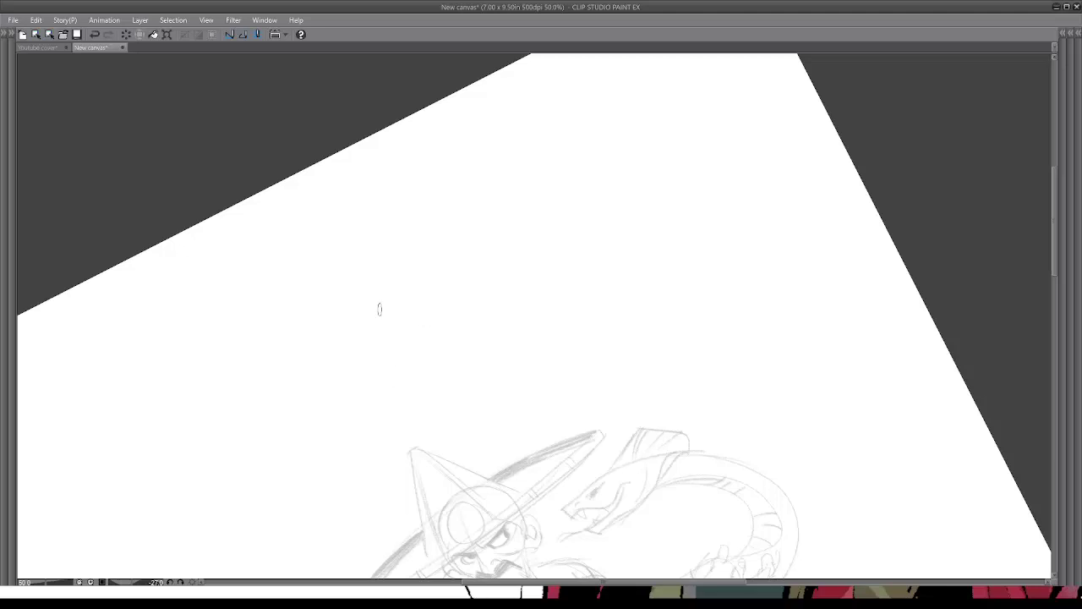
{"action": "left_click_drag", "start_coordinate": [370, 313], "coordinate": [414, 204]}
{"action": "left_click_drag", "start_coordinate": [335, 226], "coordinate": [434, 164]}
{"action": "key", "text": "ctrl+z"}
{"action": "key", "text": "ctrl+z"}
Draw a large circle above the figure with three short arrows pointing into it from outside
{"action": "mouse_move", "coordinate": [434, 148]}
{"action": "left_mouse_down"}
{"action": "mouse_move", "coordinate": [567, 223]}
{"action": "mouse_move", "coordinate": [431, 152]}
{"action": "left_mouse_up"}
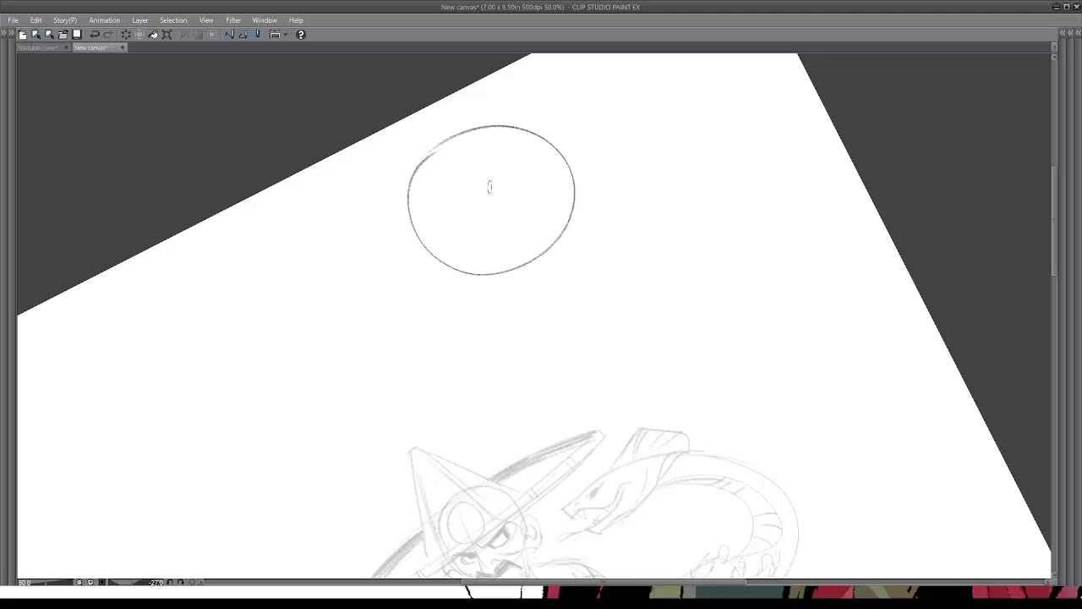
{"action": "mouse_move", "coordinate": [446, 319]}
{"action": "left_mouse_down"}
{"action": "mouse_move", "coordinate": [485, 243]}
{"action": "mouse_move", "coordinate": [490, 264]}
{"action": "left_mouse_up"}
{"action": "mouse_move", "coordinate": [369, 242]}
{"action": "left_mouse_down"}
{"action": "mouse_move", "coordinate": [449, 188]}
{"action": "mouse_move", "coordinate": [441, 217]}
{"action": "left_mouse_up"}
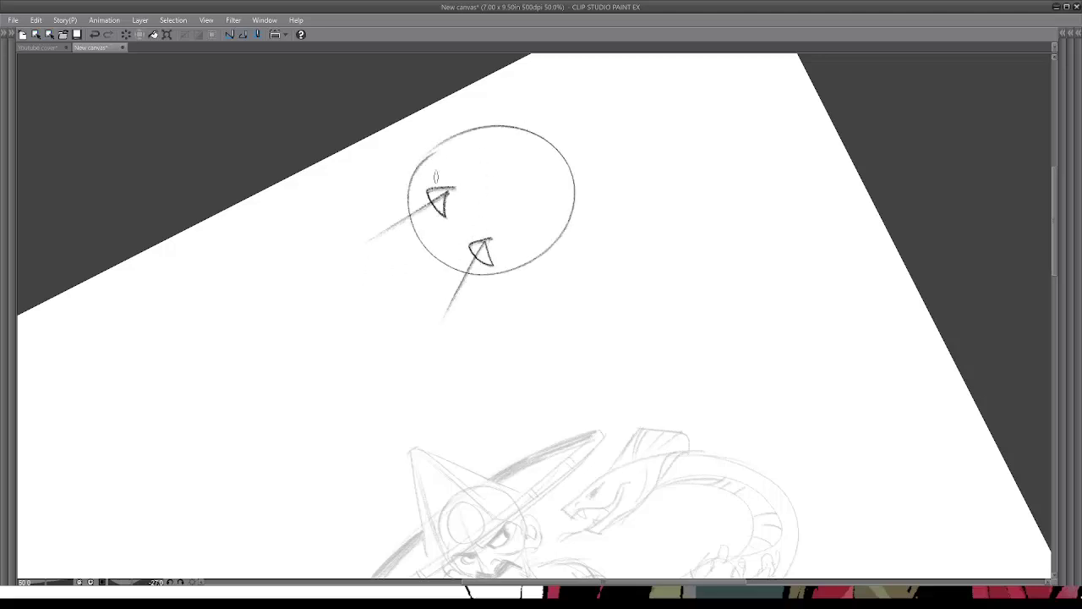
{"action": "left_click_drag", "start_coordinate": [398, 134], "coordinate": [489, 148]}
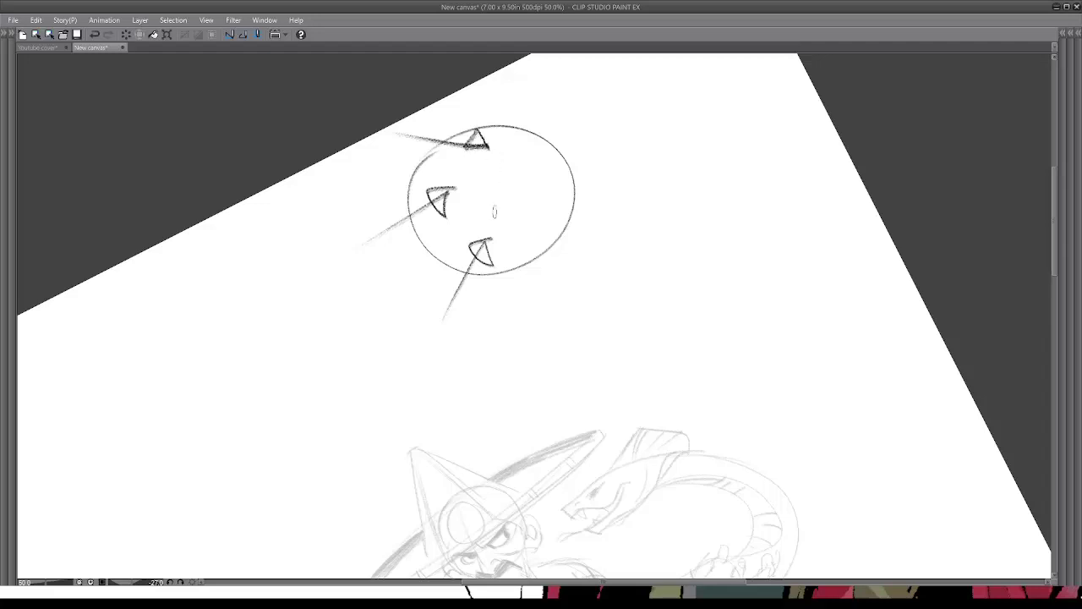
Draw a small circle away from the large one and join them with a long thick line
{"action": "left_click_drag", "start_coordinate": [465, 207], "coordinate": [510, 184]}
{"action": "key", "text": "ctrl+z"}
{"action": "mouse_move", "coordinate": [251, 406]}
{"action": "left_mouse_down"}
{"action": "mouse_move", "coordinate": [464, 238]}
{"action": "mouse_move", "coordinate": [279, 401]}
{"action": "mouse_move", "coordinate": [263, 413]}
{"action": "mouse_move", "coordinate": [489, 223]}
{"action": "left_mouse_up"}
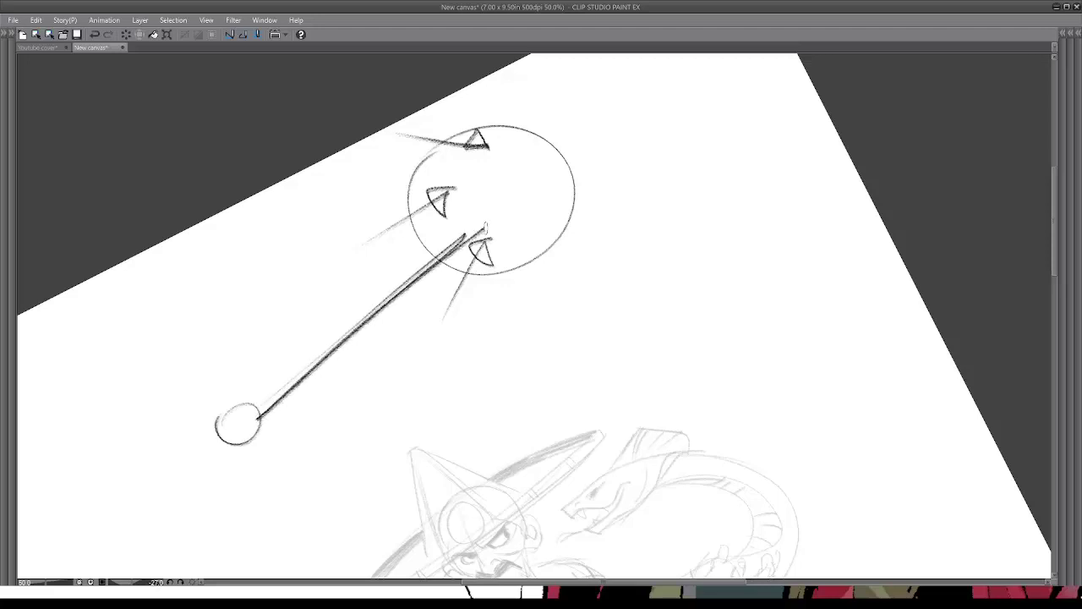
Undo the whole diagram of circles and arrows so the area above the figure is blank
{"action": "key", "text": "ctrl+z"}
{"action": "key", "text": "ctrl+z"}
{"action": "key", "text": "ctrl+z"}
{"action": "key", "text": "ctrl+z"}
{"action": "key", "text": "ctrl+z"}
{"action": "key", "text": "ctrl+z"}
{"action": "key", "text": "ctrl+z"}
{"action": "key", "text": "ctrl+z"}
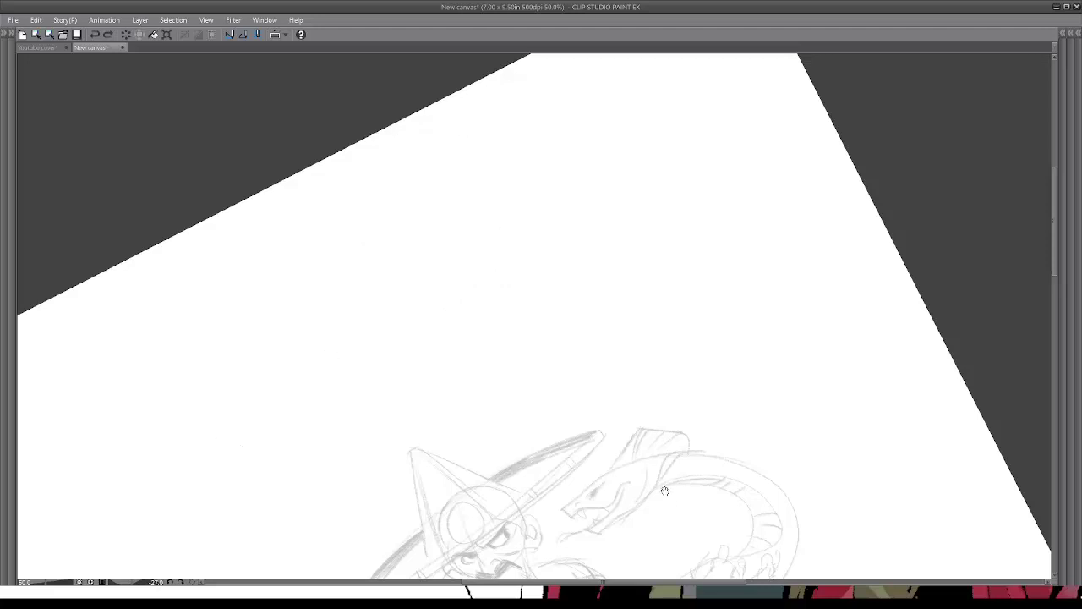
{"action": "left_click_drag", "start_coordinate": [664, 490], "coordinate": [623, 298]}
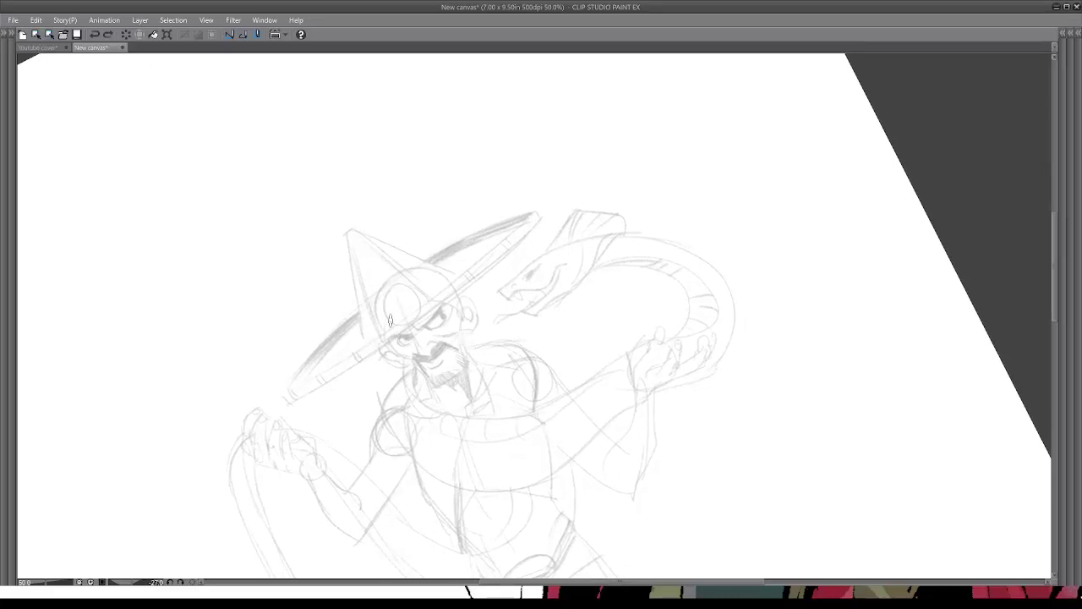
{"action": "mouse_move", "coordinate": [297, 397]}
{"action": "left_mouse_down"}
{"action": "mouse_move", "coordinate": [286, 388]}
{"action": "mouse_move", "coordinate": [288, 401]}
{"action": "mouse_move", "coordinate": [524, 198]}
{"action": "left_mouse_up"}
{"action": "key", "text": "ctrl+z"}
{"action": "key", "text": "ctrl+z"}
{"action": "scroll", "coordinate": [507, 203], "scroll_direction": "up", "scroll_amount": 3}
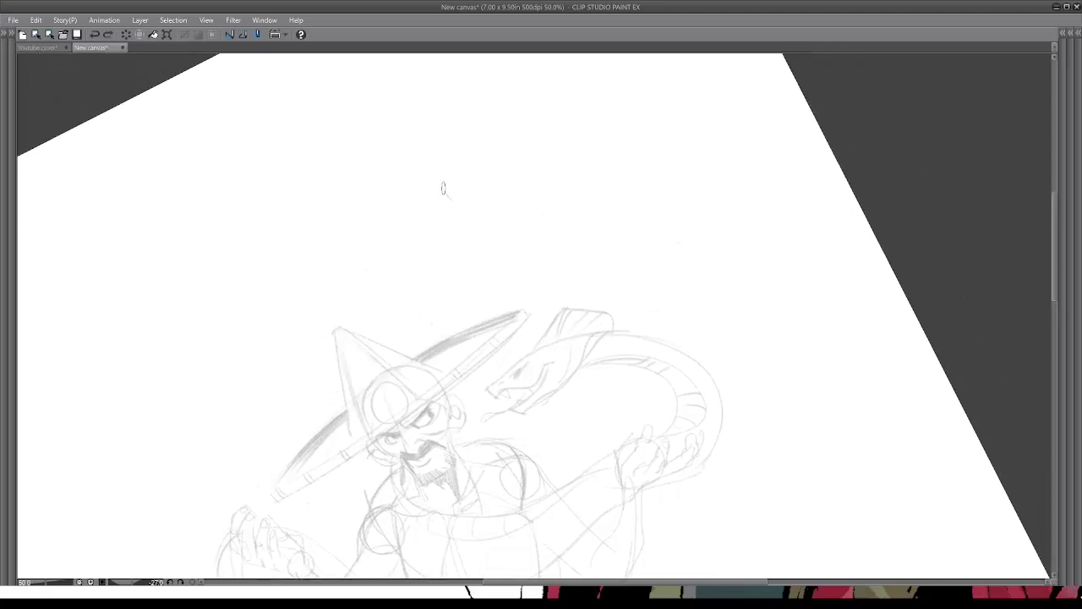
{"action": "mouse_move", "coordinate": [444, 193]}
{"action": "left_mouse_down"}
{"action": "mouse_move", "coordinate": [464, 222]}
{"action": "mouse_move", "coordinate": [445, 194]}
{"action": "left_mouse_up"}
{"action": "key", "text": "ctrl+z"}
{"action": "left_click_drag", "start_coordinate": [489, 440], "coordinate": [445, 350]}
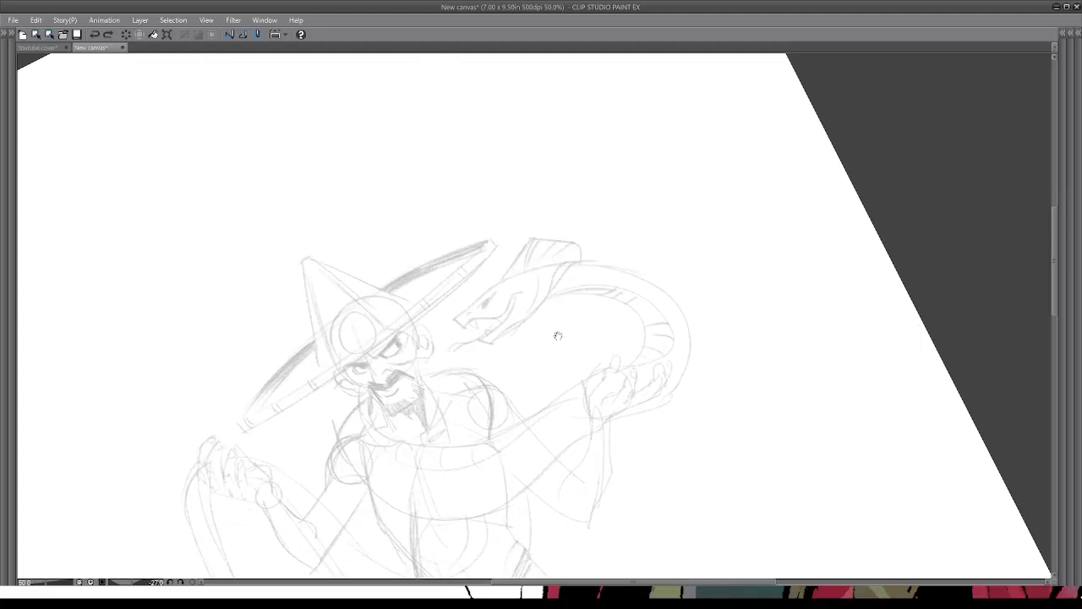
{"action": "mouse_move", "coordinate": [516, 261]}
{"action": "left_mouse_down"}
{"action": "mouse_move", "coordinate": [527, 248]}
{"action": "mouse_move", "coordinate": [570, 403]}
{"action": "left_mouse_up"}
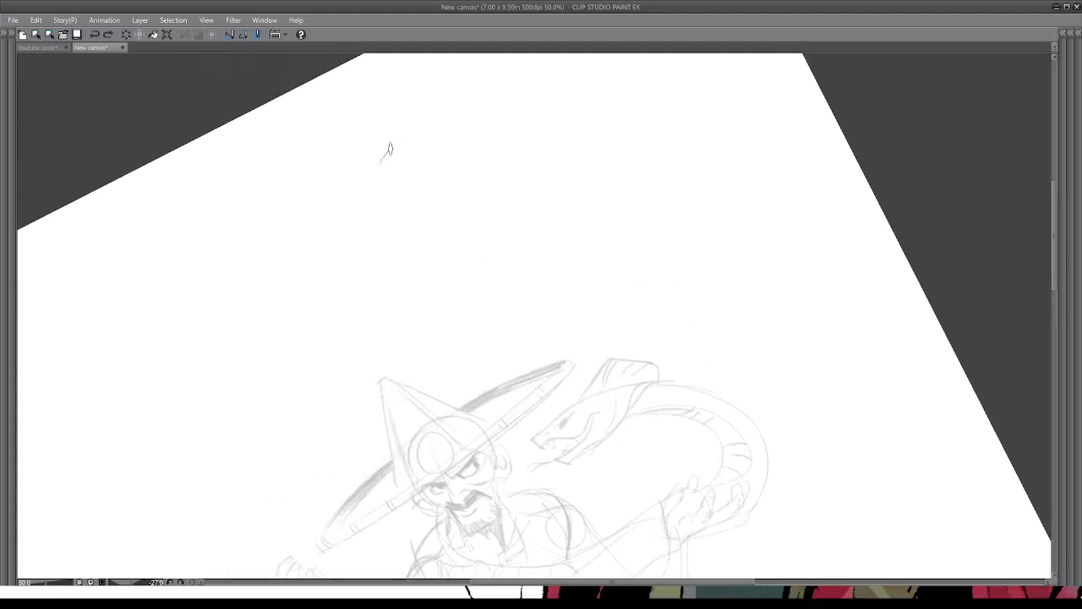
Try sketching a rounded block shape on the blank area above the hat, and undo its strokes
{"action": "left_click_drag", "start_coordinate": [386, 150], "coordinate": [415, 190]}
{"action": "key", "text": "ctrl+z"}
{"action": "mouse_move", "coordinate": [505, 250]}
{"action": "left_mouse_down"}
{"action": "mouse_move", "coordinate": [517, 117]}
{"action": "mouse_move", "coordinate": [509, 258]}
{"action": "left_mouse_up"}
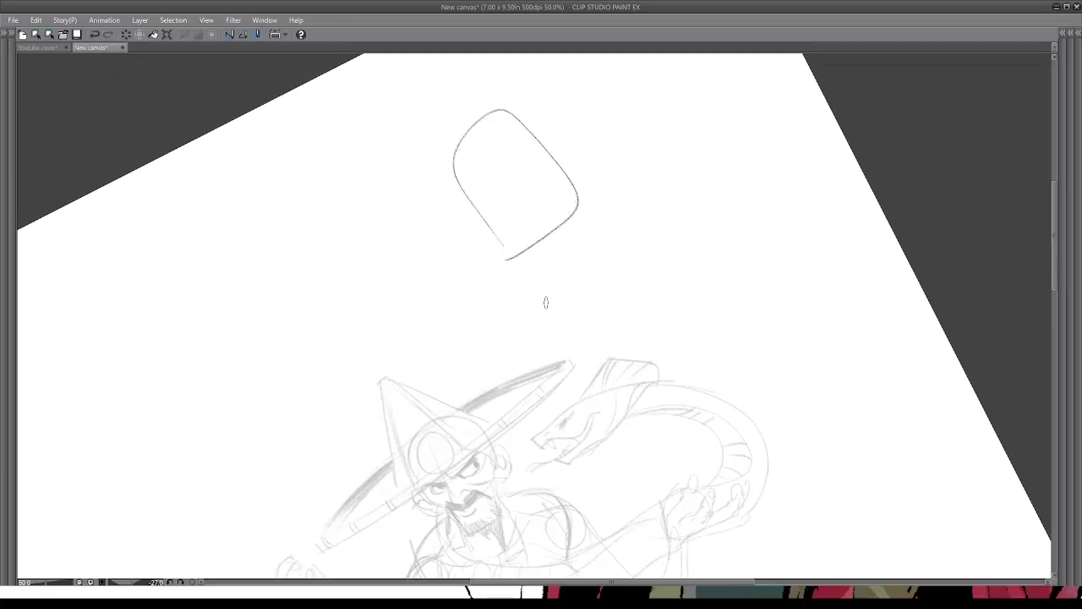
{"action": "mouse_move", "coordinate": [554, 334]}
{"action": "left_mouse_down"}
{"action": "mouse_move", "coordinate": [549, 252]}
{"action": "mouse_move", "coordinate": [538, 294]}
{"action": "mouse_move", "coordinate": [548, 254]}
{"action": "left_mouse_up"}
{"action": "key", "text": "ctrl+z"}
{"action": "key", "text": "ctrl+z"}
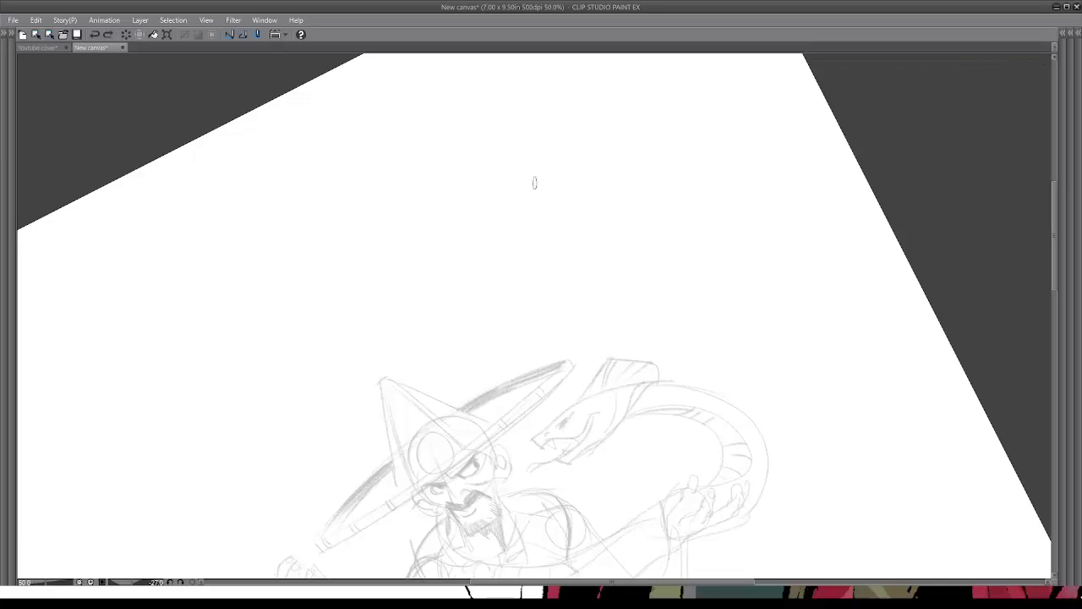